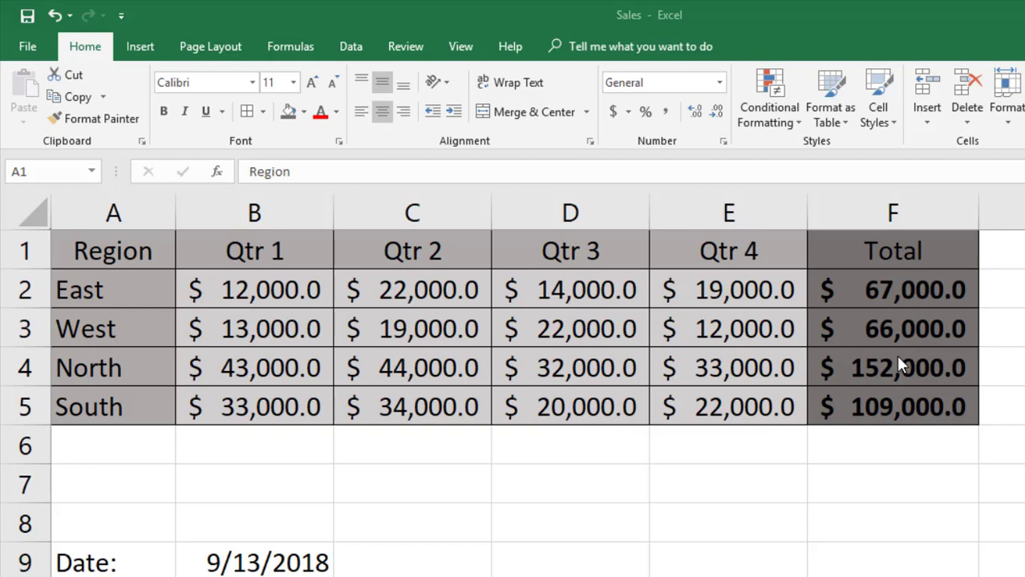
Copy the four regional totals in F2:F5 of the Sales workbook
left_click_drag(905, 289, 884, 402)
key("ctrl+c")
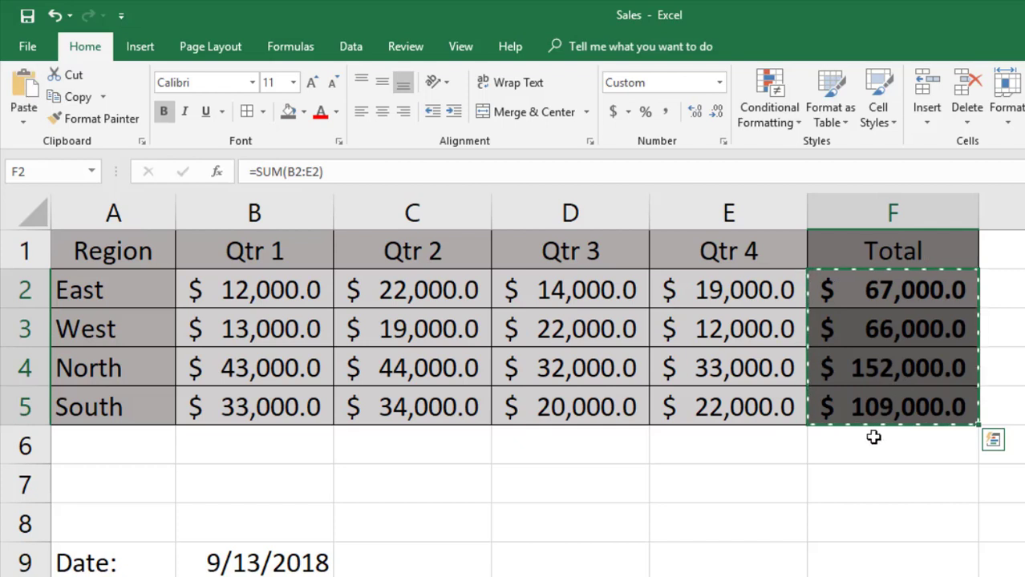
key("ctrl+q")
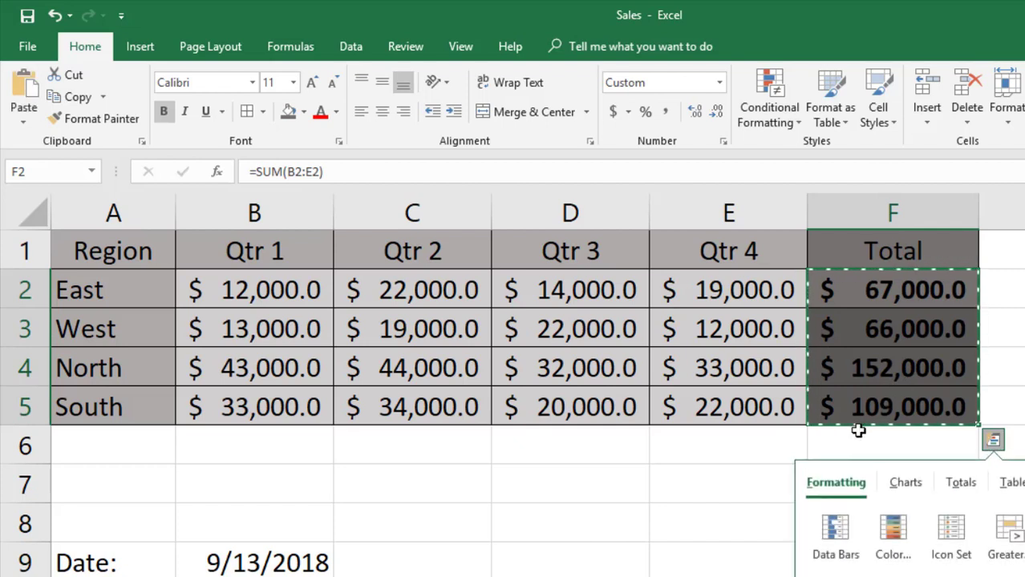
Create a new blank workbook from the File menu
left_click(28, 47)
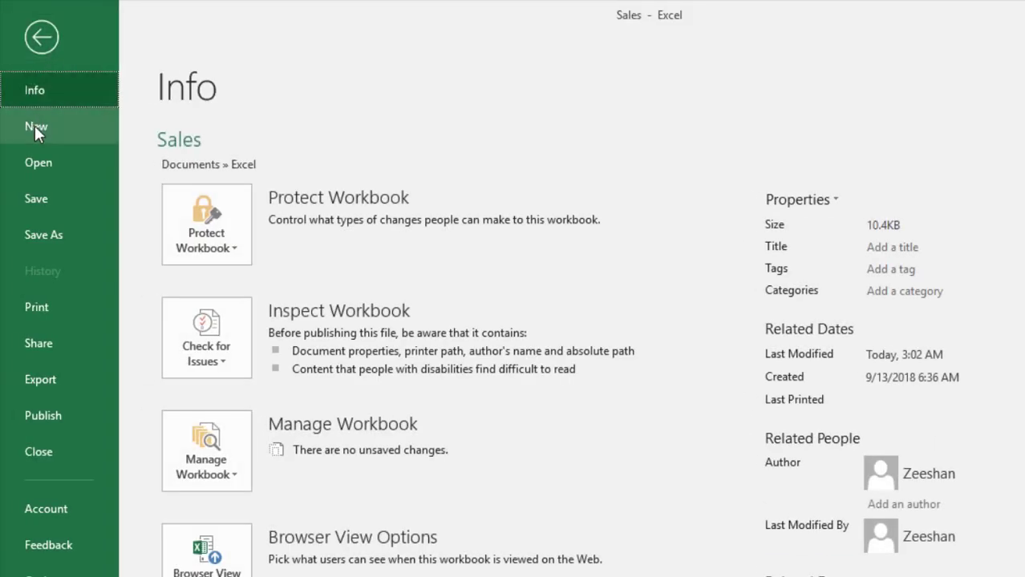
left_click(34, 126)
left_click(235, 305)
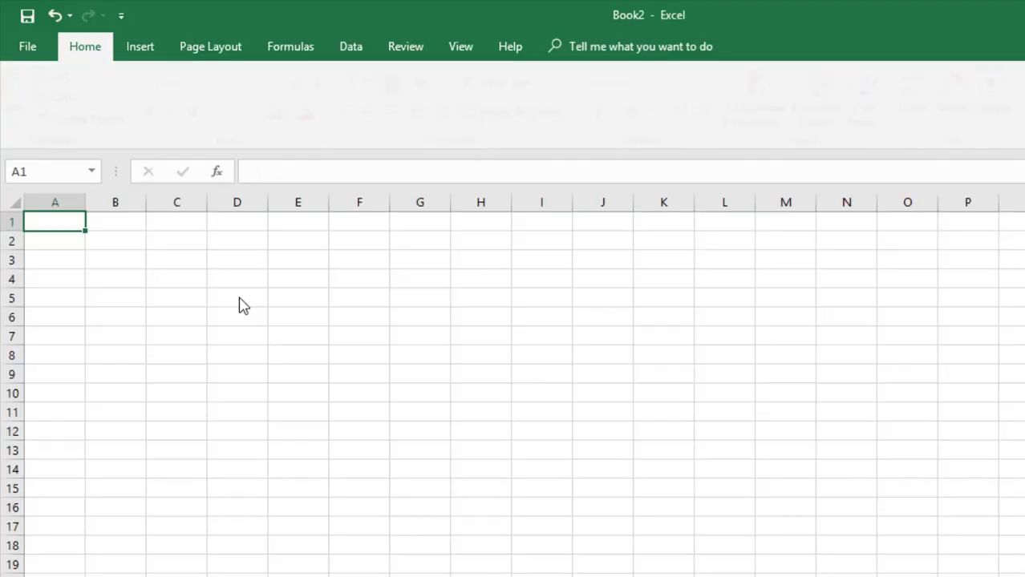
Paste the copied totals starting at cell I5 of the new workbook
left_click(529, 300)
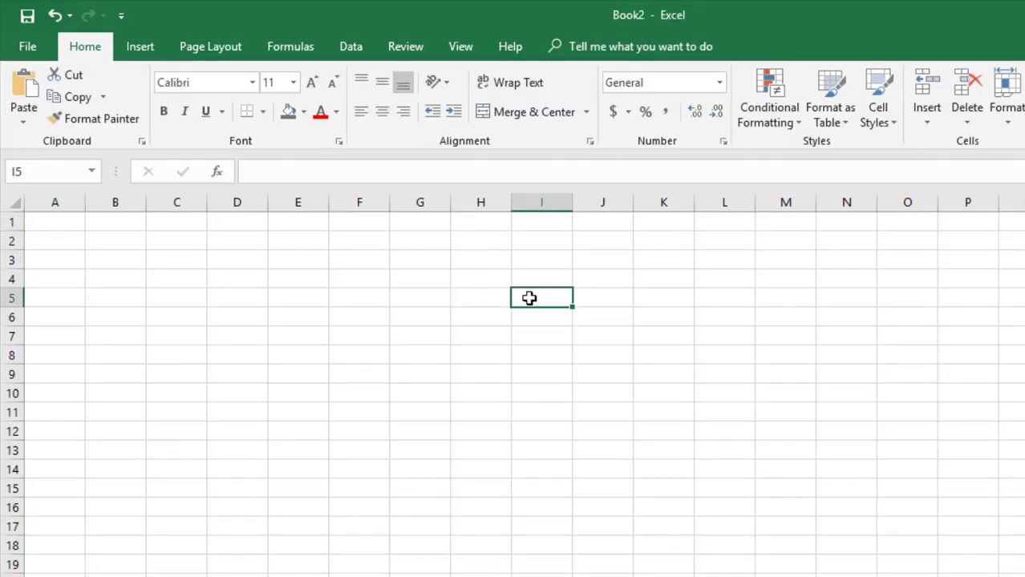
scroll(529, 297, "up", 6)
scroll(552, 302, "down", 2)
scroll(552, 302, "down", 1)
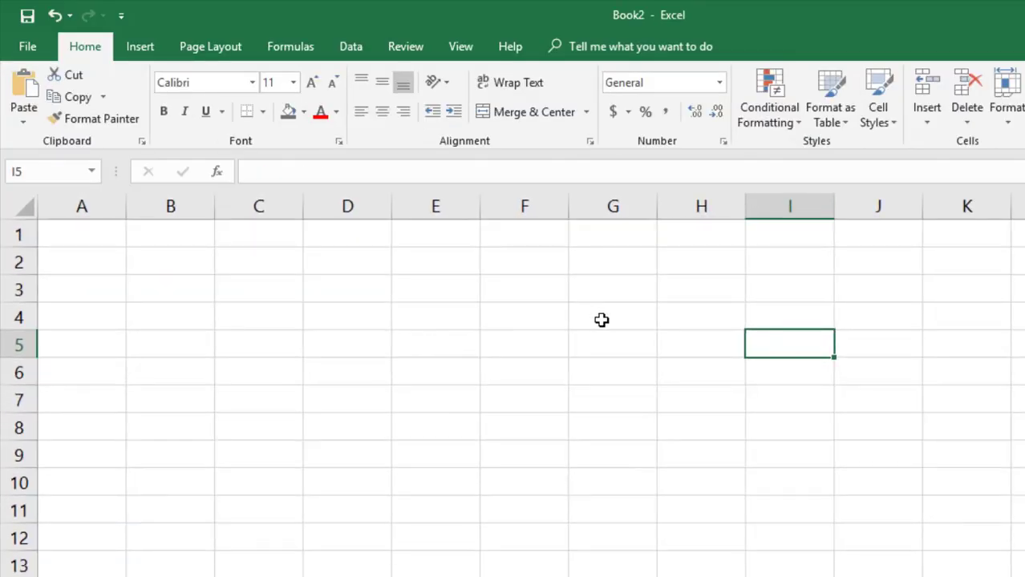
key("ctrl+v")
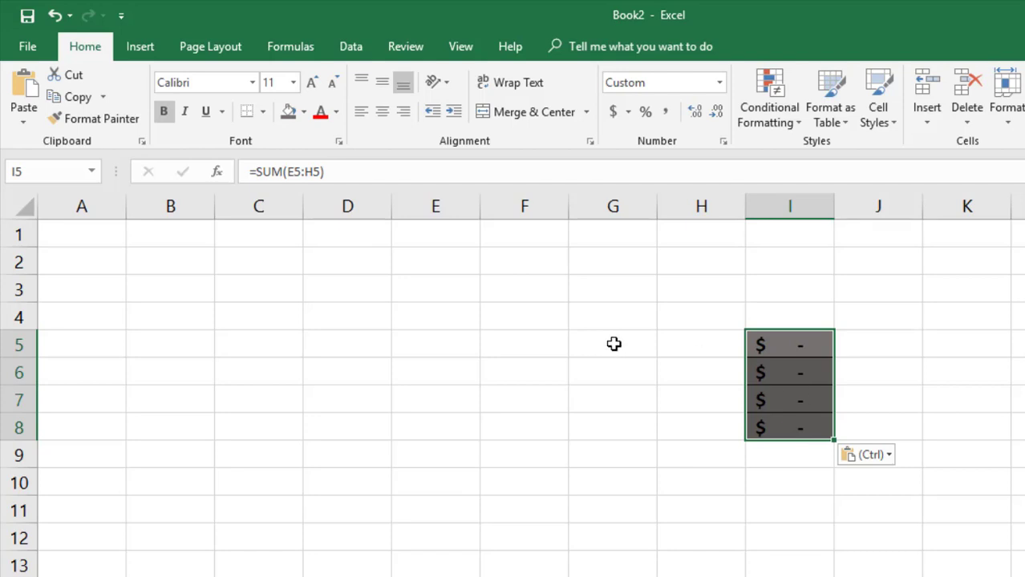
Inspect I5's =SUM(E5:H5) formula, then undo the paste and reselect I5
double_click(781, 345)
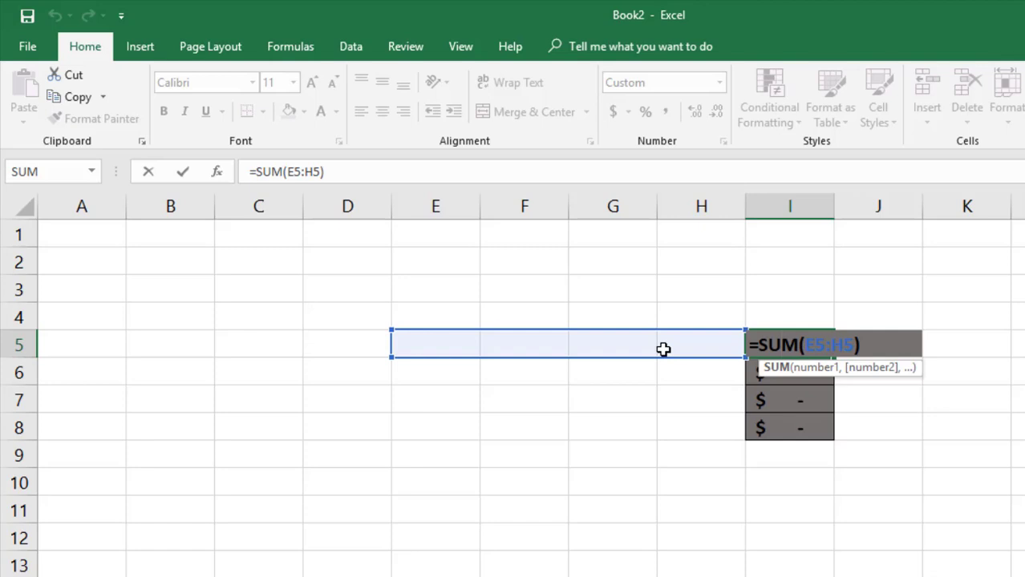
key("Escape")
key("ctrl+z")
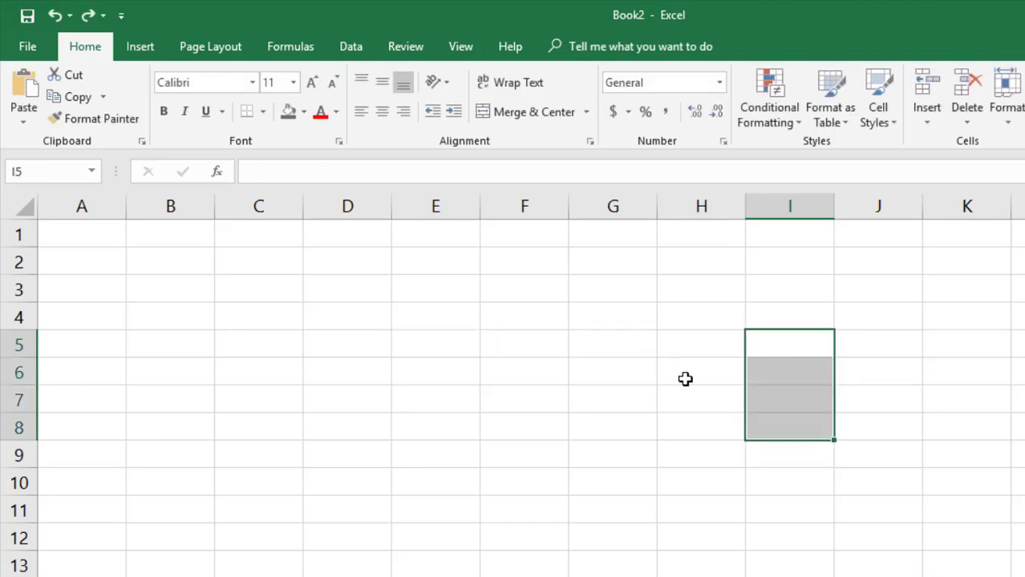
left_click(796, 344)
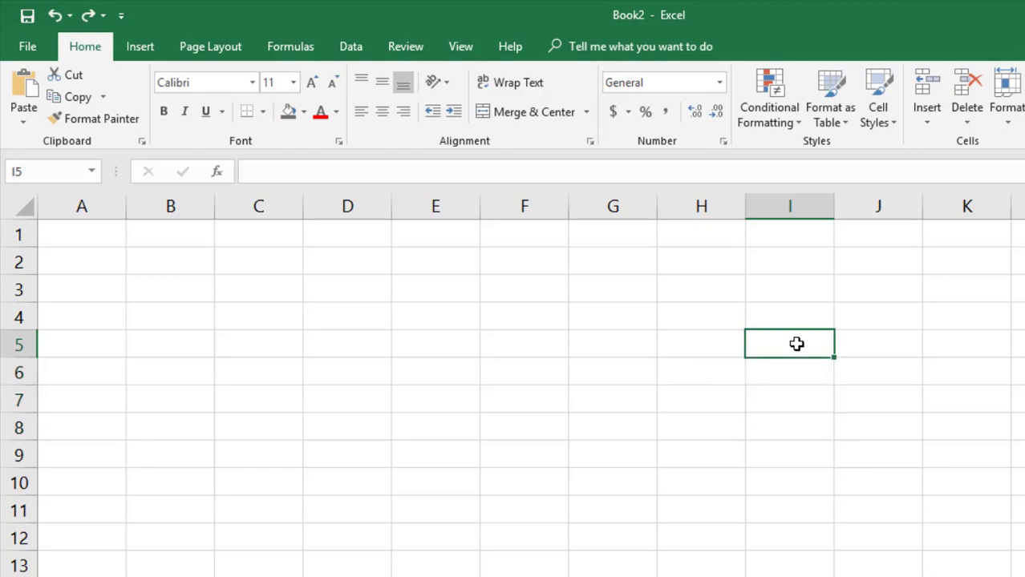
key("ctrl+y")
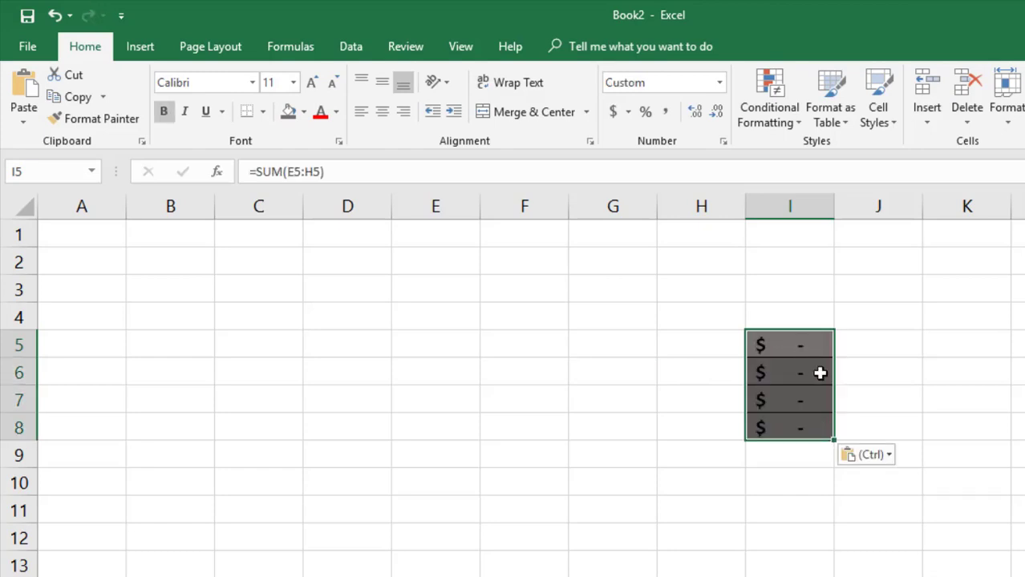
left_click(888, 456)
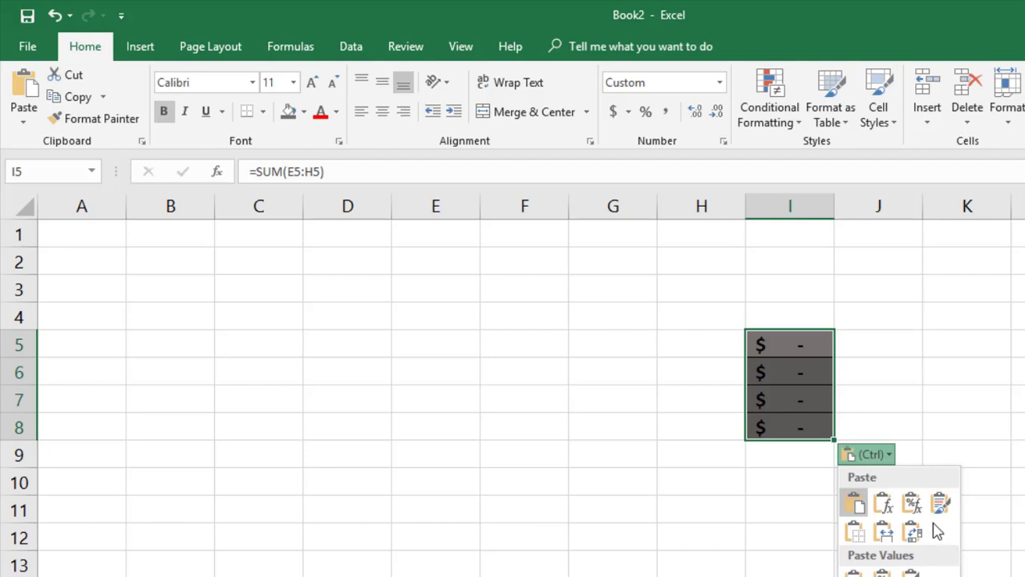
key("Escape")
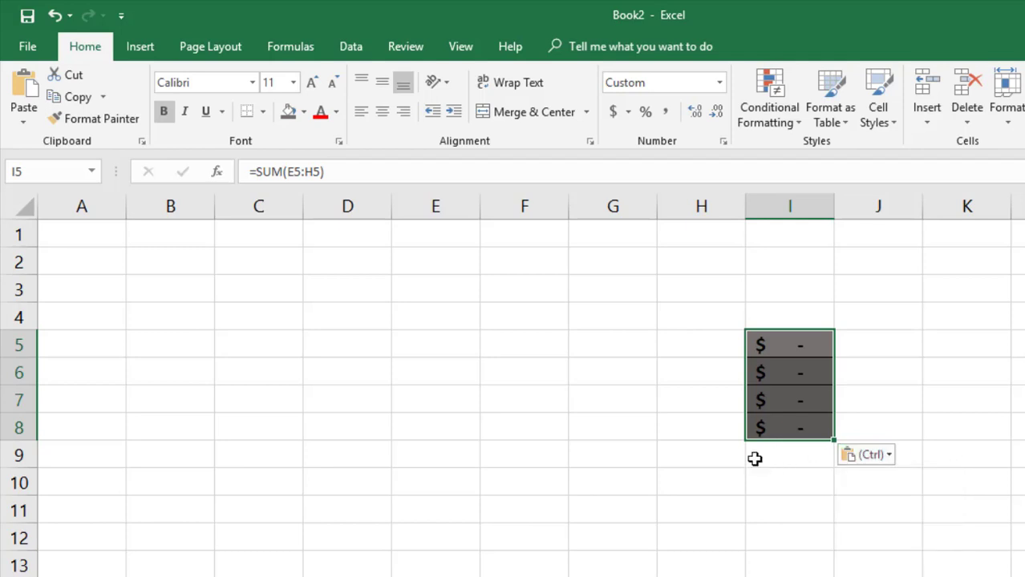
key("ctrl+z")
left_click(800, 341)
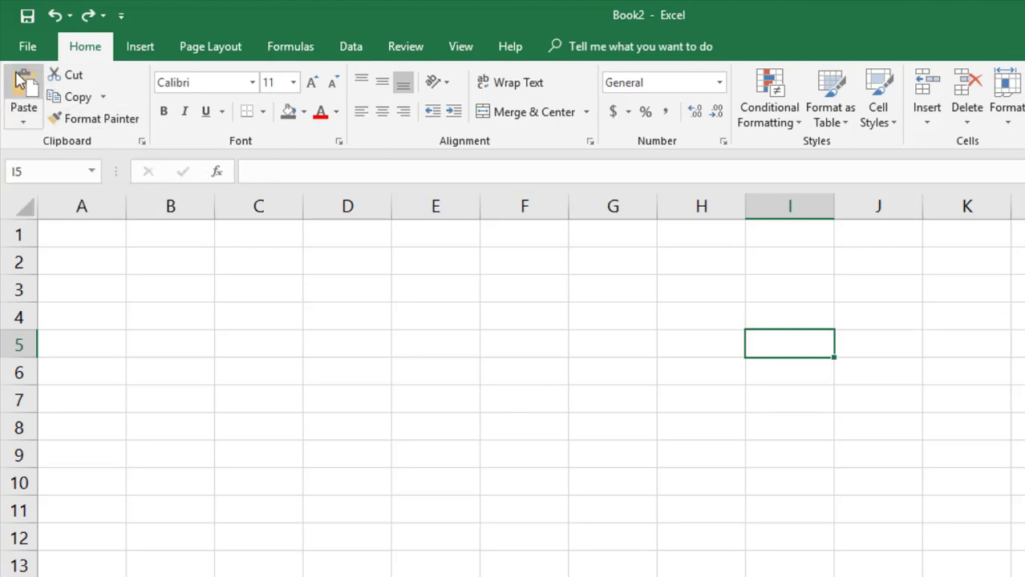
left_click(21, 119)
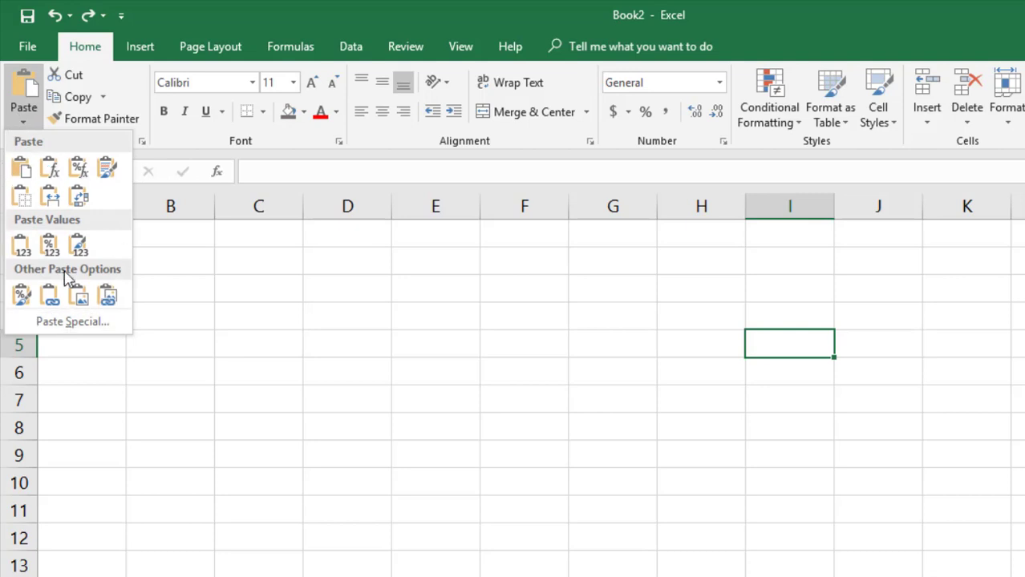
left_click(179, 14)
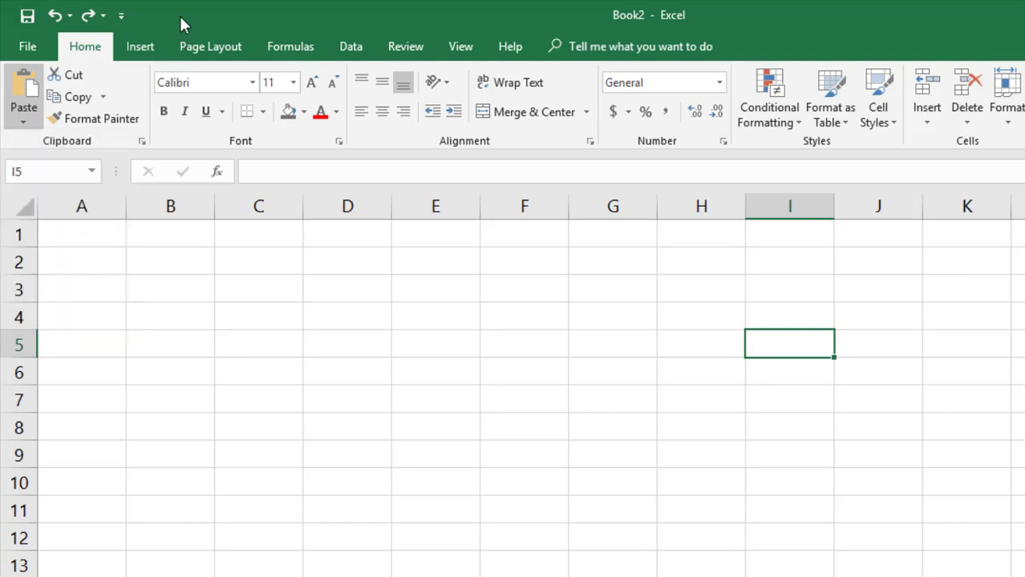
left_click(23, 121)
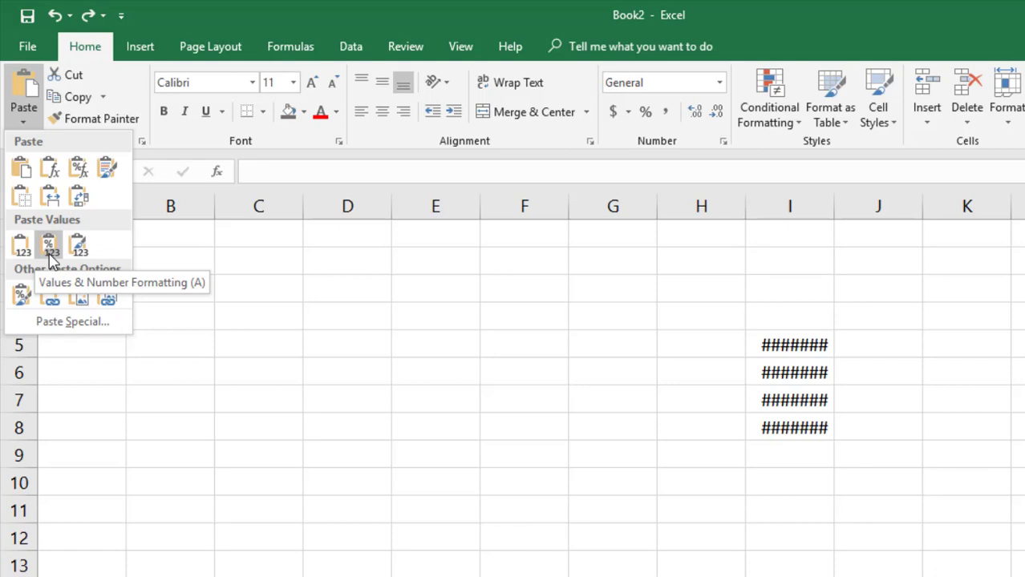
Widen column I and paste Values & Source Formatting, showing $67,000.0, $66,000.0, $152,000.0, $109,000.0
left_click(831, 210)
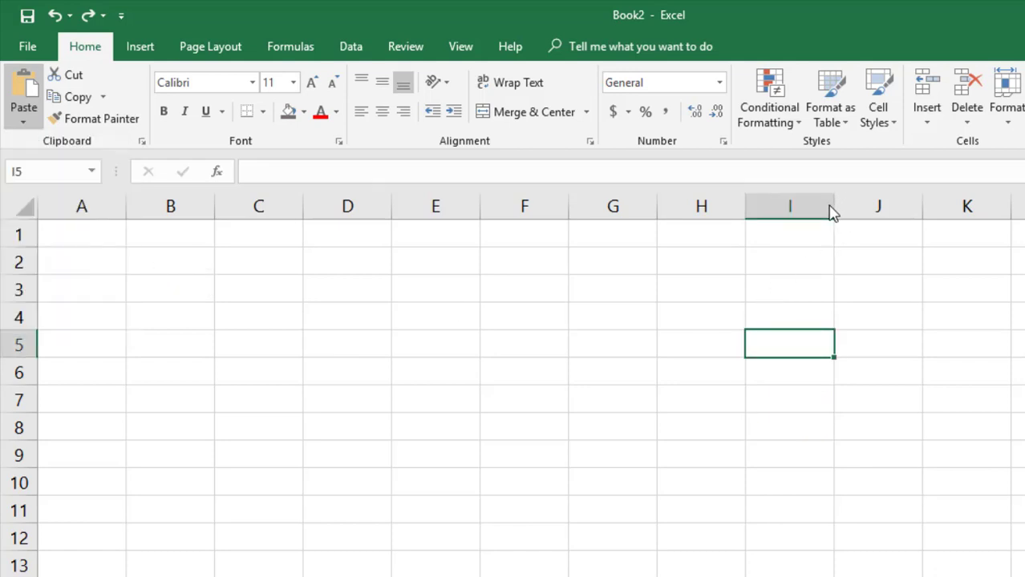
left_click_drag(835, 208, 888, 208)
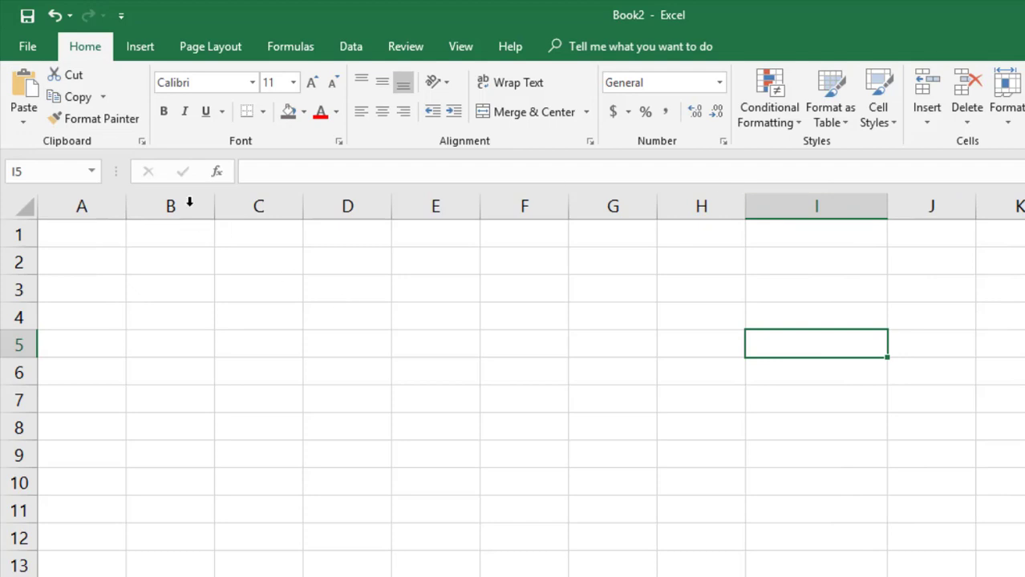
left_click(24, 120)
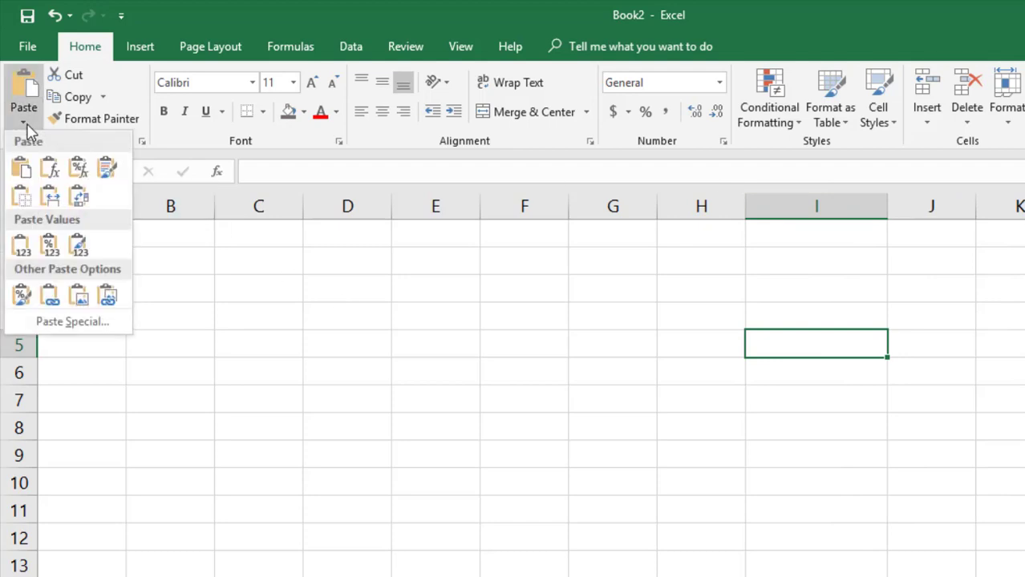
left_click(81, 250)
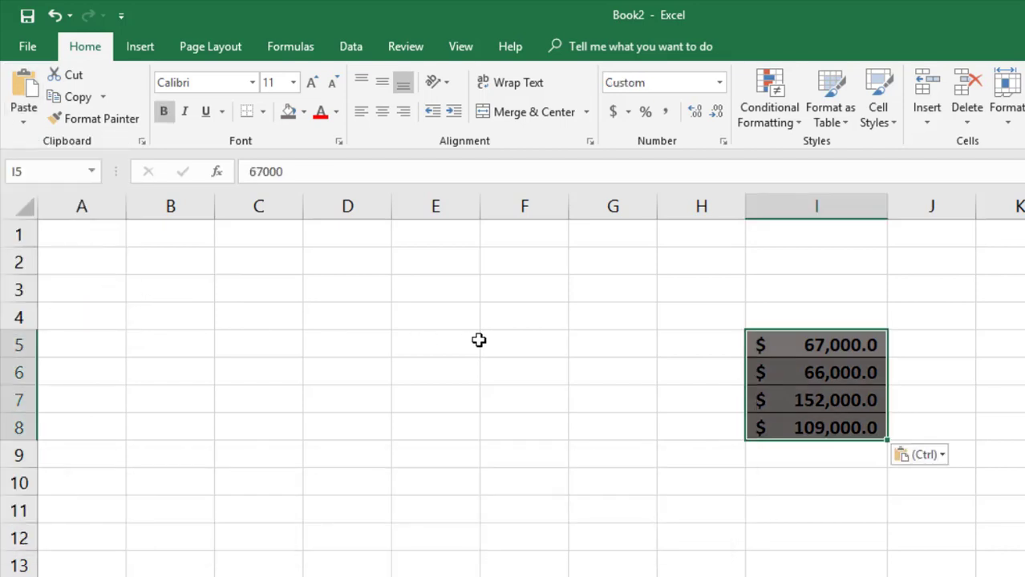
left_click(577, 377)
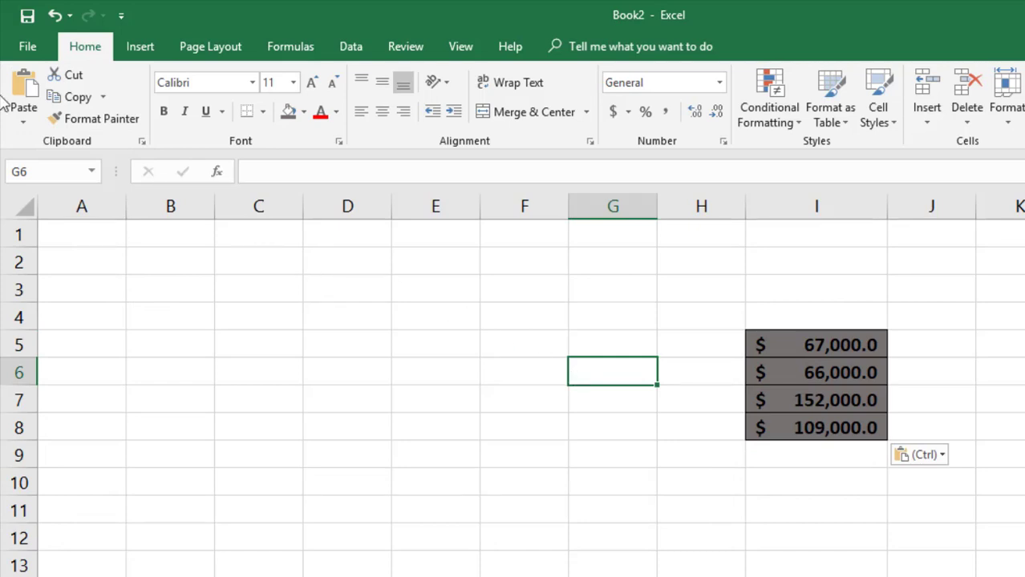
left_click(25, 126)
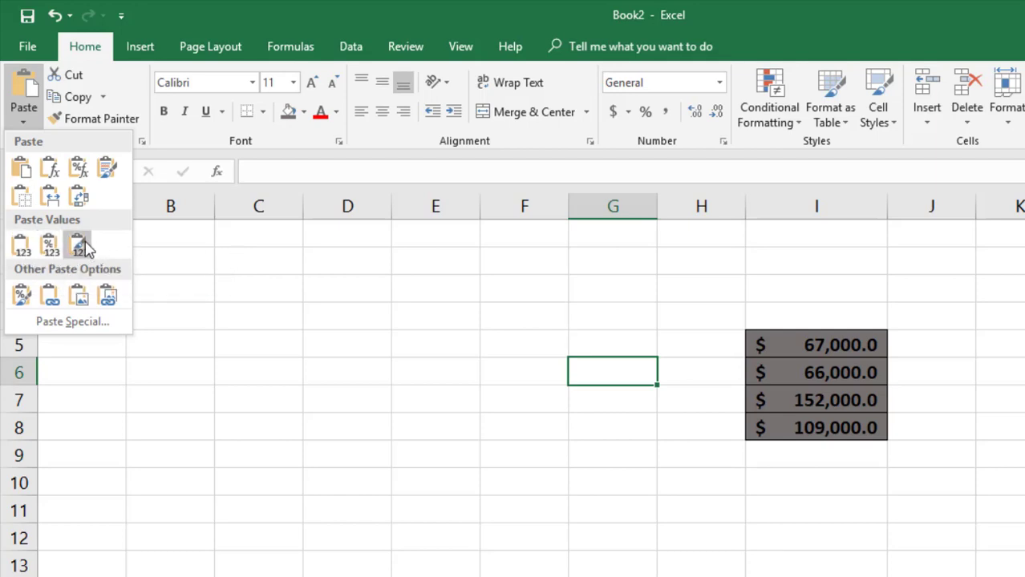
left_click(285, 255)
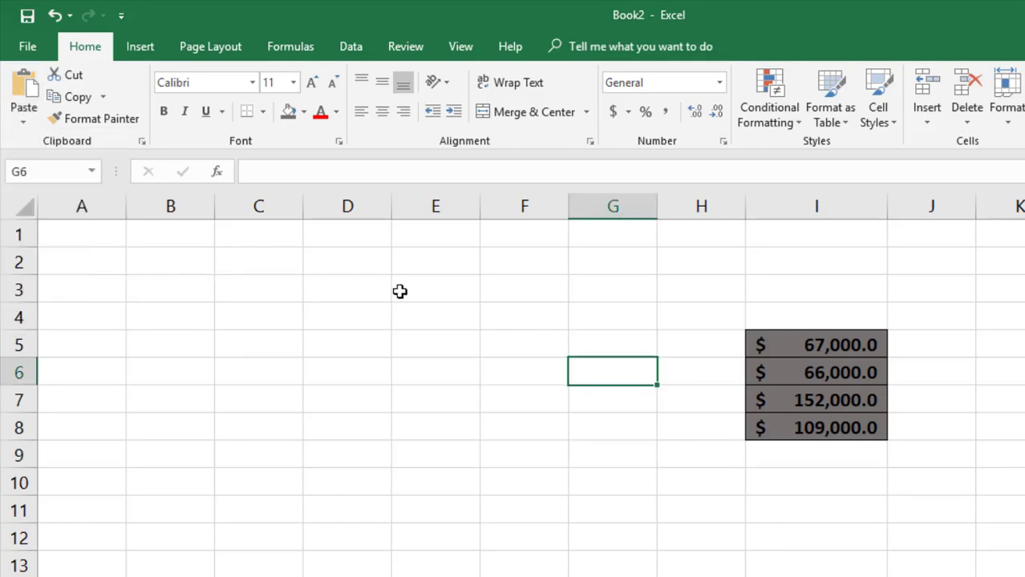
left_click(832, 344)
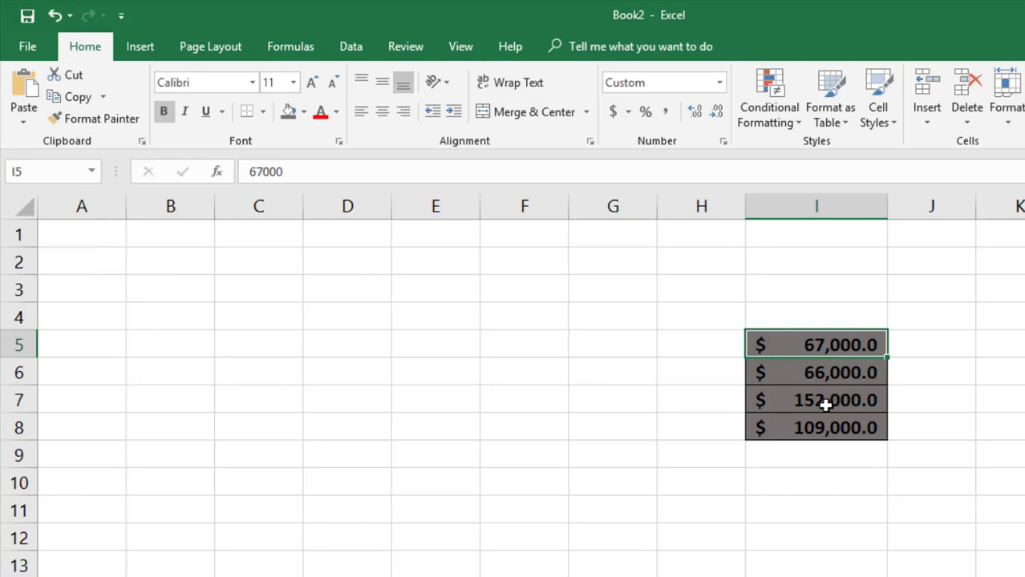
left_click(831, 370)
left_click(834, 401)
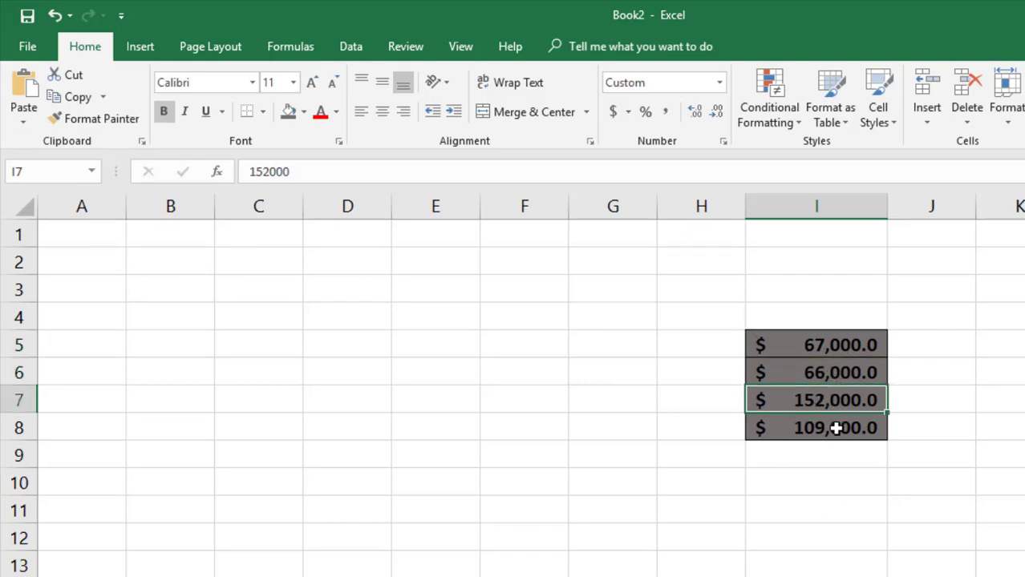
left_click(834, 427)
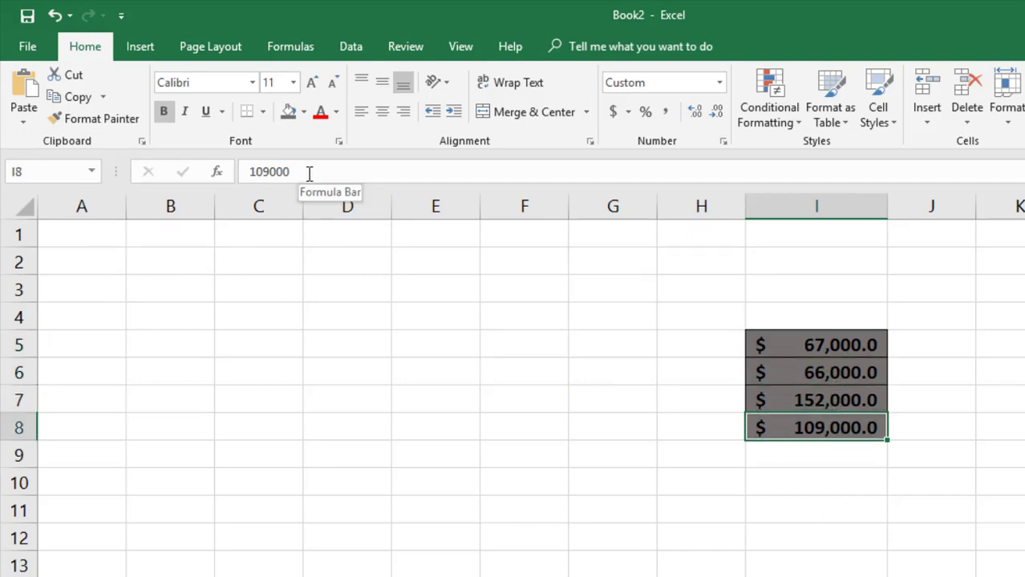